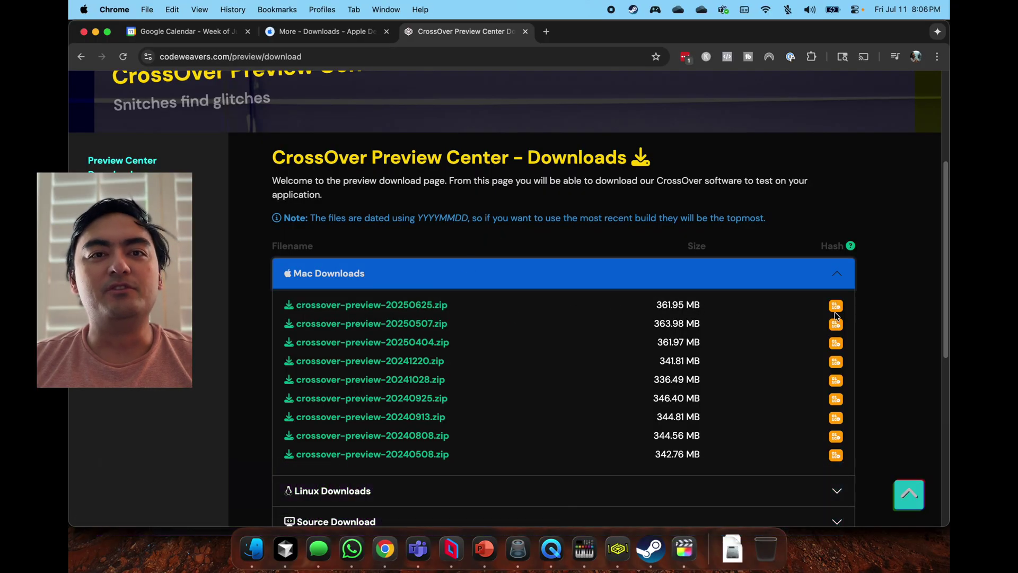
# Bring up the CrossOver Preview Steam bottle with D3DMetal, DLSS and CrossOver Preview enabled
pyautogui.click(618, 549)
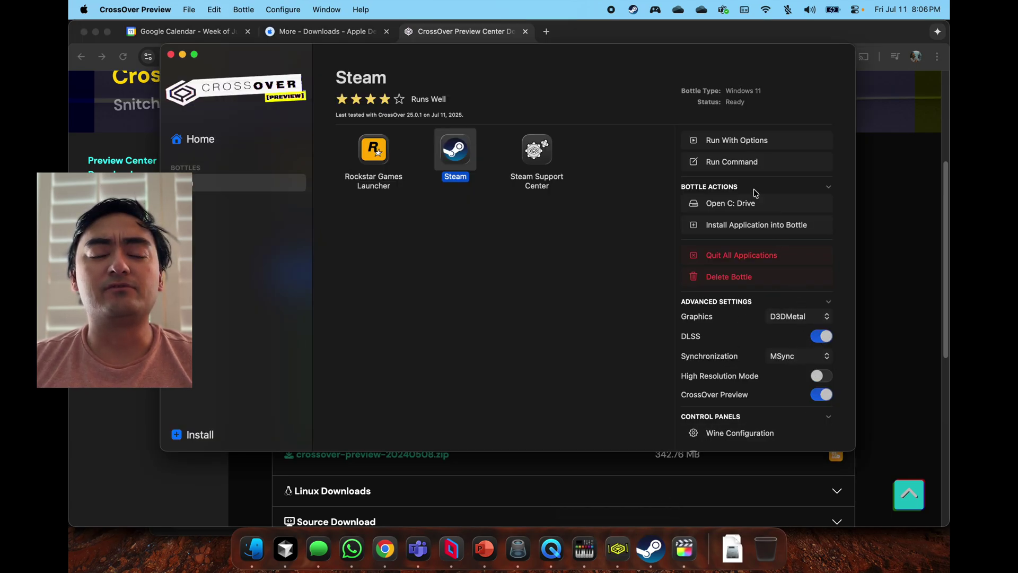
# On the Apple developer downloads page, highlight and then clear the Game Porting Toolkit 3.0 beta 2 title and date
pyautogui.click(322, 40)
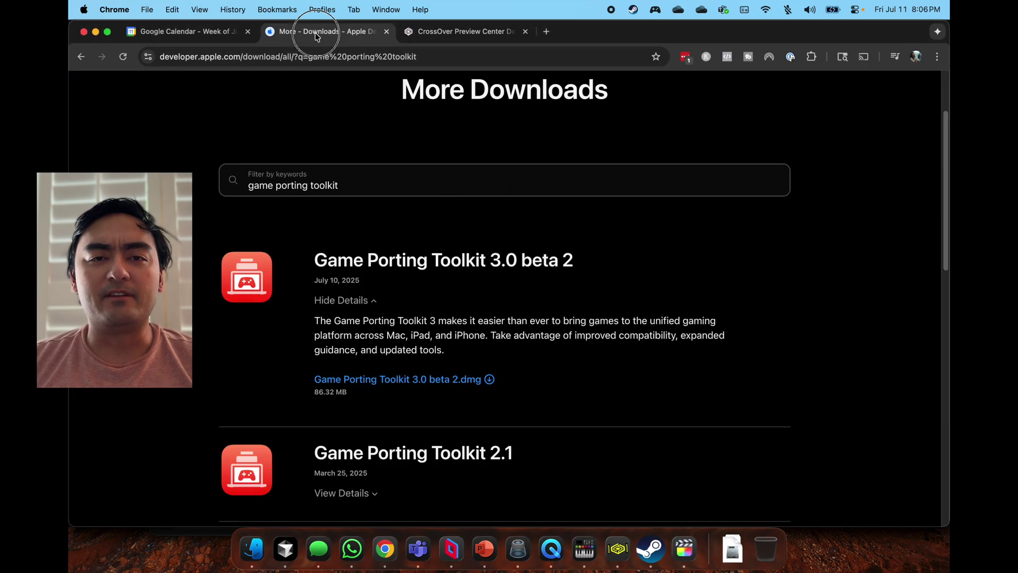
pyautogui.moveTo(366, 280); pyautogui.dragTo(307, 279)
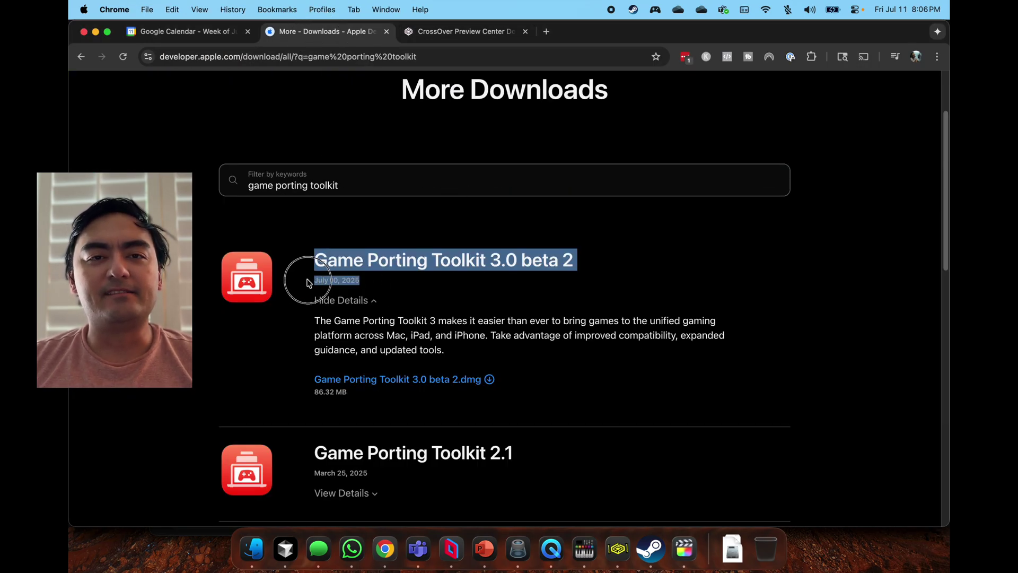
pyautogui.click(530, 303)
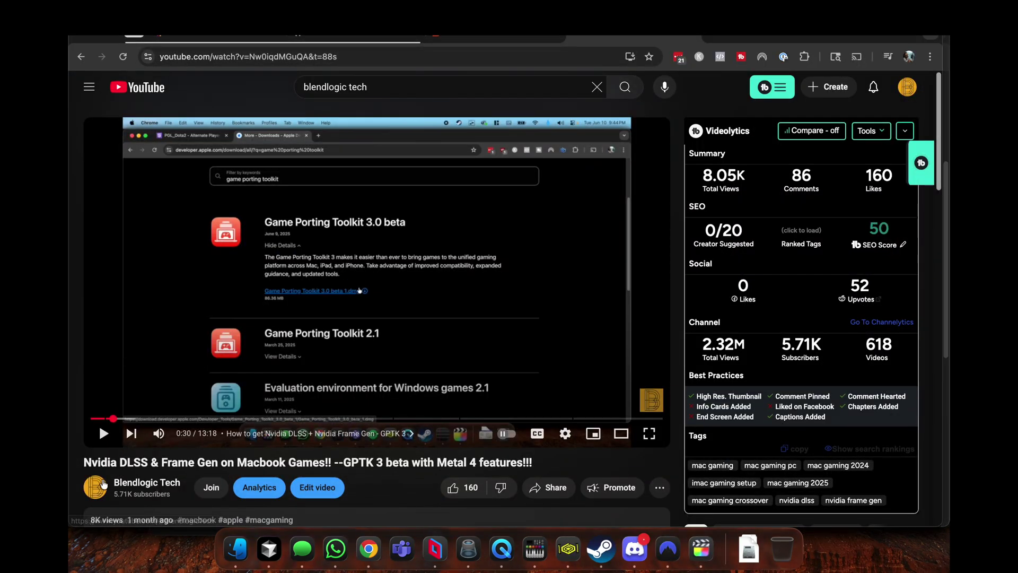
# Play the GPTK 3 beta DLSS video, skip ahead to about 0:54, then pause it
pyautogui.moveTo(101, 462); pyautogui.dragTo(515, 465)
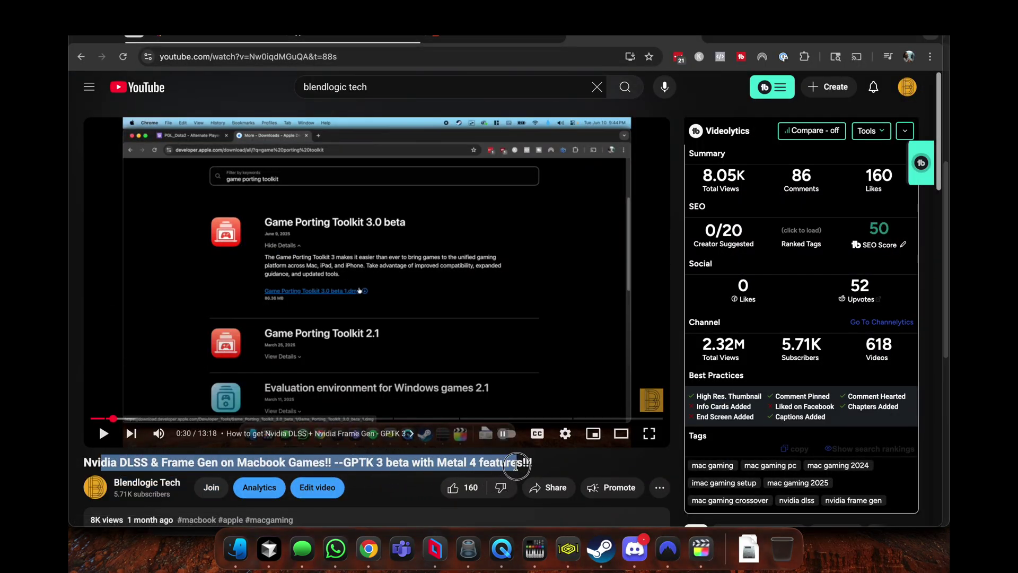
pyautogui.click(103, 433)
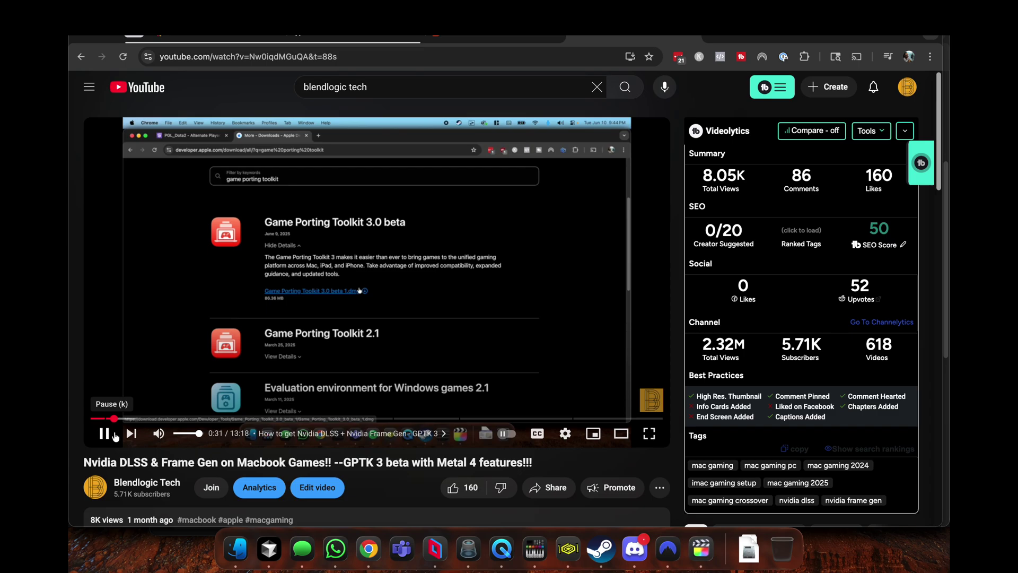
pyautogui.moveTo(114, 419); pyautogui.dragTo(132, 422)
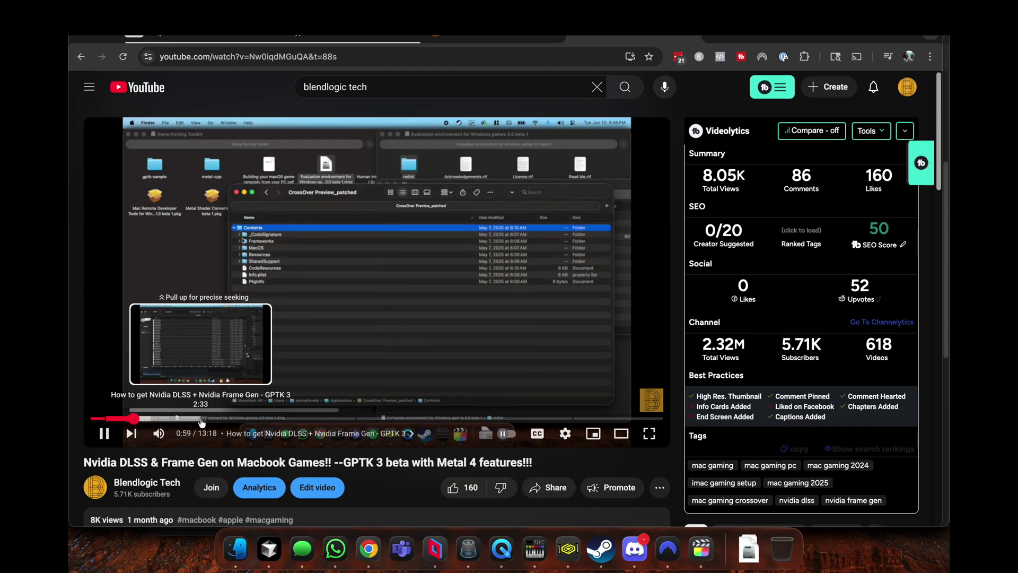
pyautogui.click(344, 347)
pyautogui.click(395, 85)
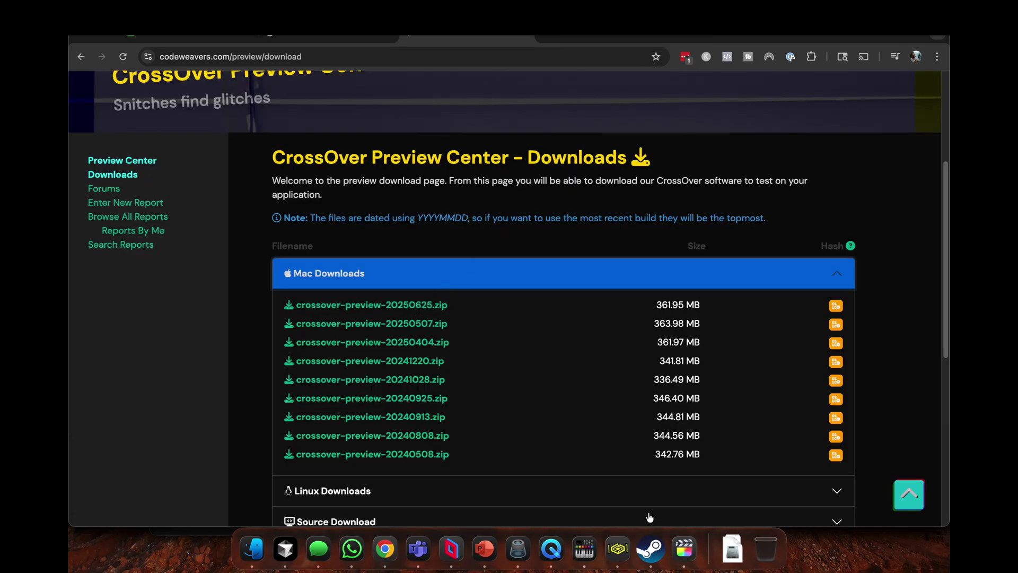
# Show the CrossOver Preview window, then highlight and clear the Game Porting Toolkit 3.0 beta 2 title
pyautogui.click(622, 540)
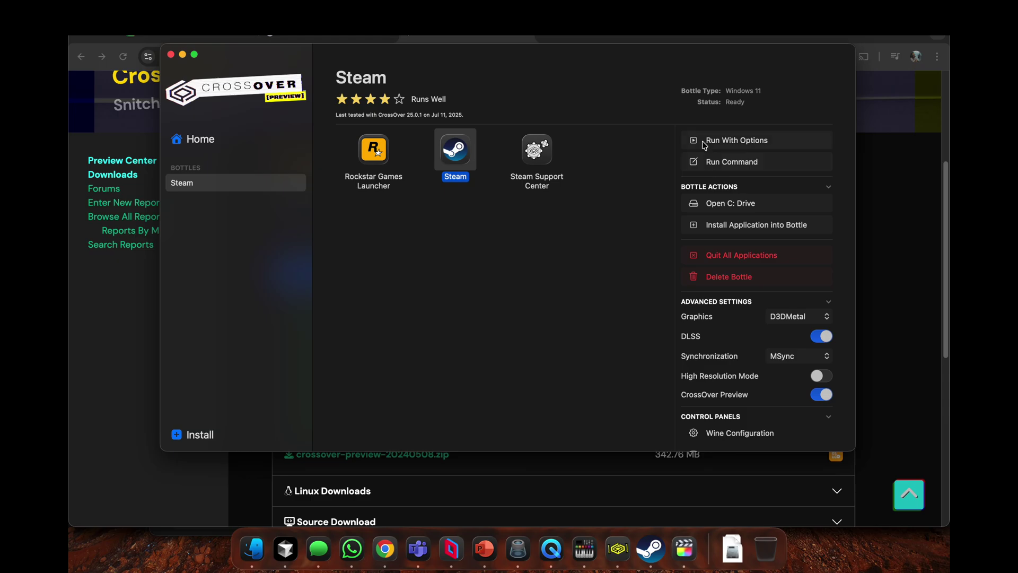
pyautogui.click(317, 38)
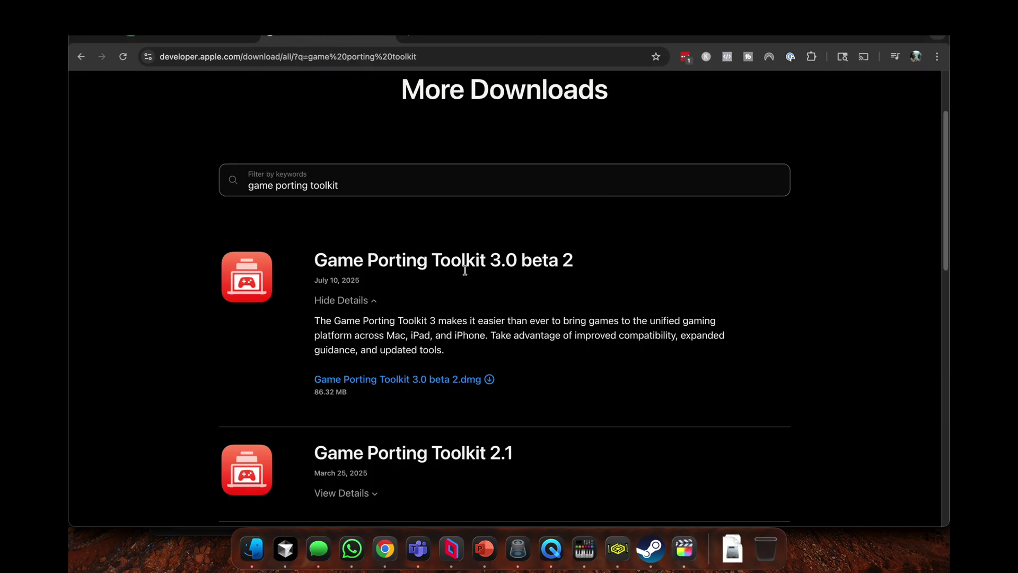
pyautogui.moveTo(350, 287); pyautogui.dragTo(309, 284)
pyautogui.click(530, 302)
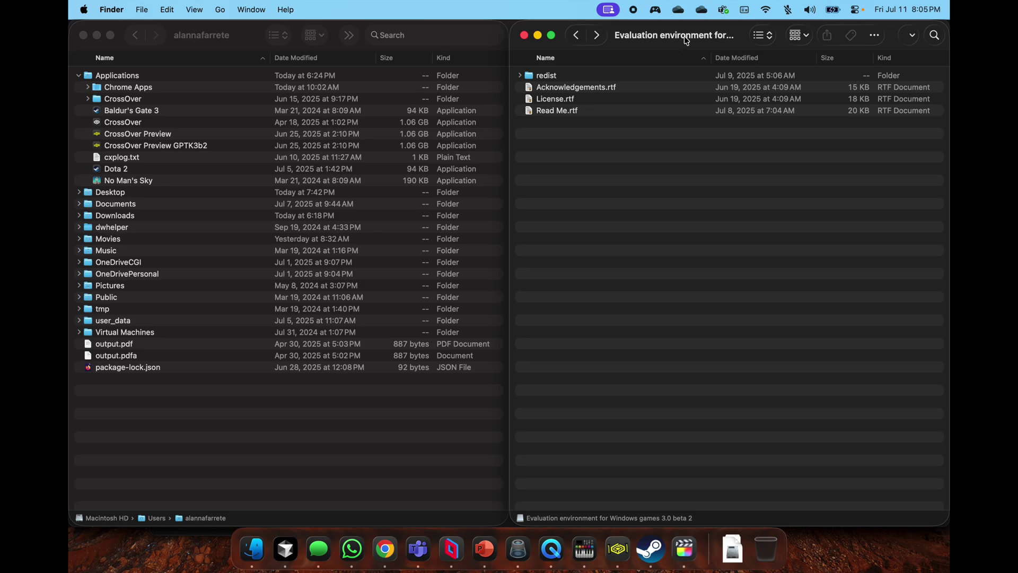
# Expand the toolkit's redist lib external and wine folders and select nvngx-on-metalfx.dll
pyautogui.click(520, 76)
pyautogui.click(537, 99)
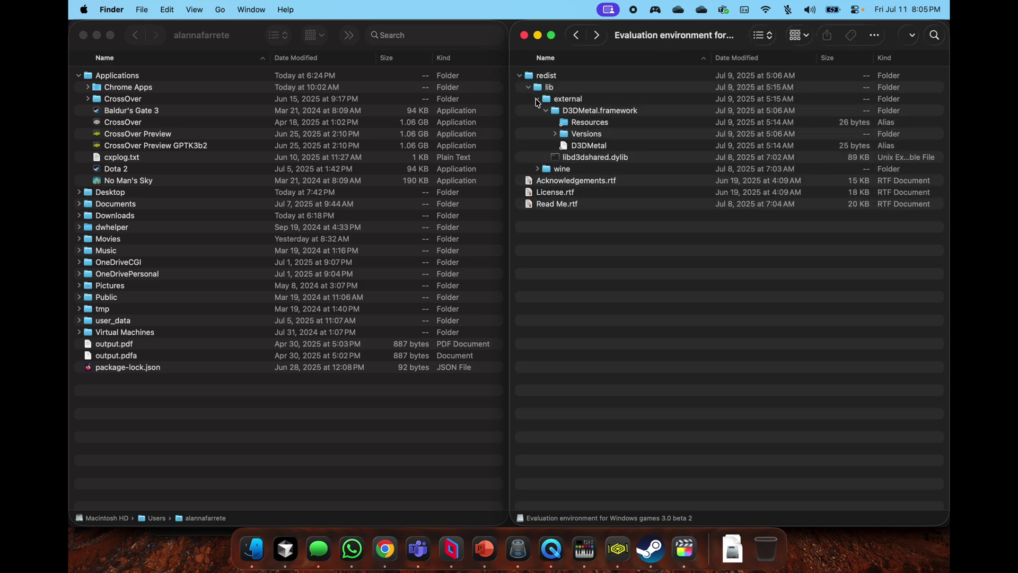
pyautogui.click(538, 169)
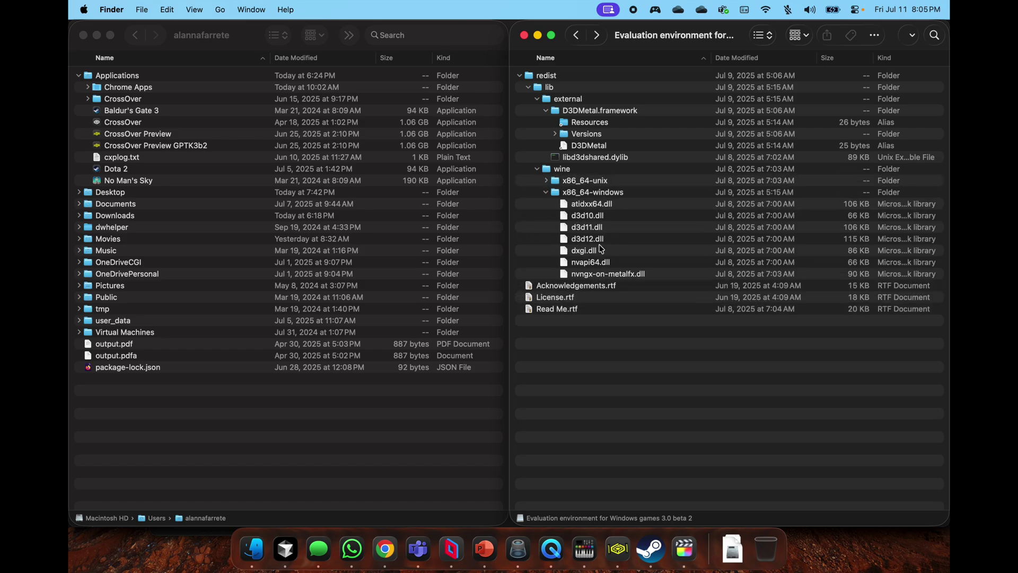
pyautogui.click(601, 276)
# Show CrossOver Preview GPTK3b2 package contents and select the external and wine folders under lib64/apple_gptk
pyautogui.click(633, 398)
pyautogui.rightClick(166, 145)
pyautogui.click(222, 167)
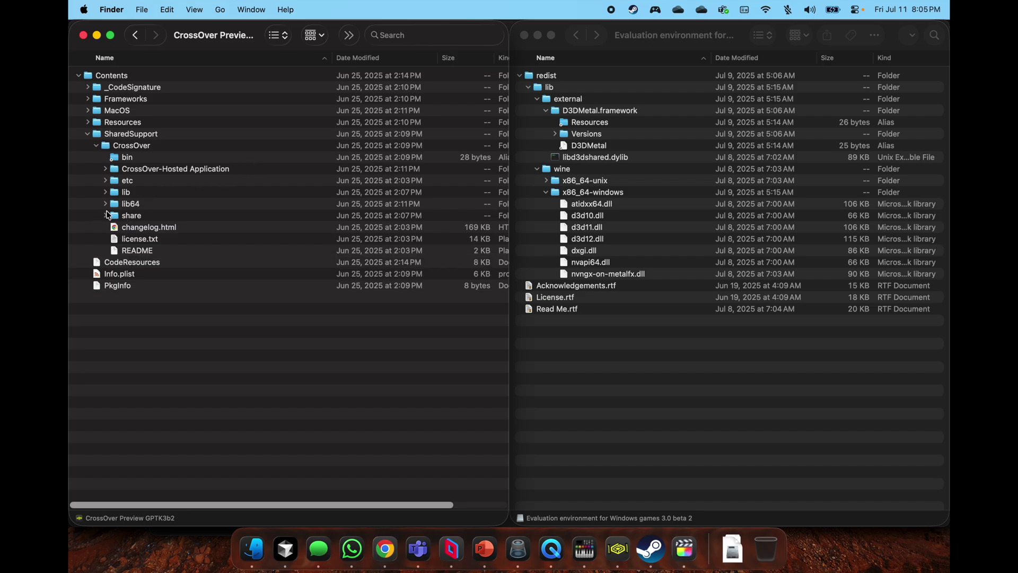
pyautogui.click(105, 206)
pyautogui.click(114, 216)
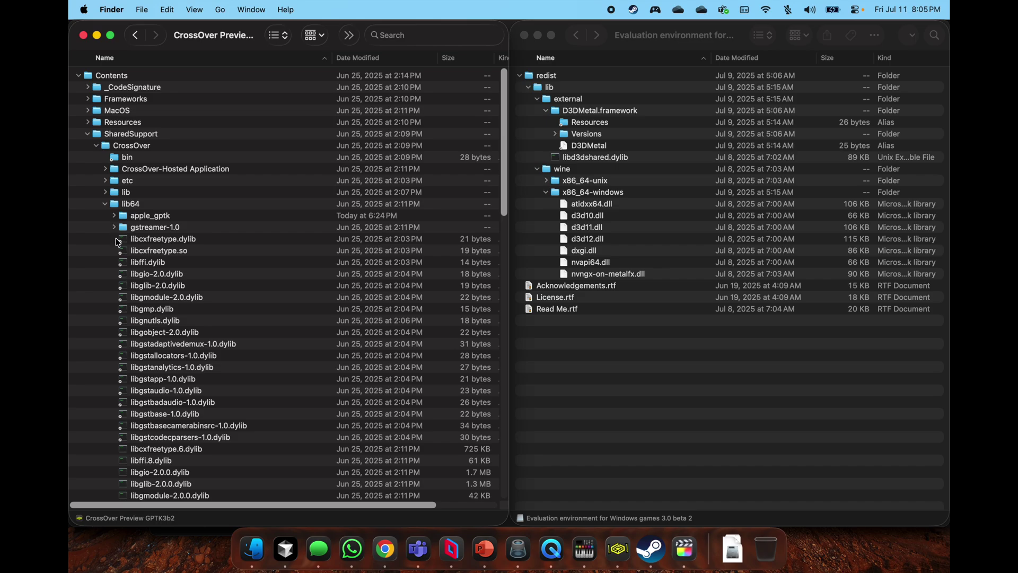
pyautogui.click(117, 216)
pyautogui.click(114, 215)
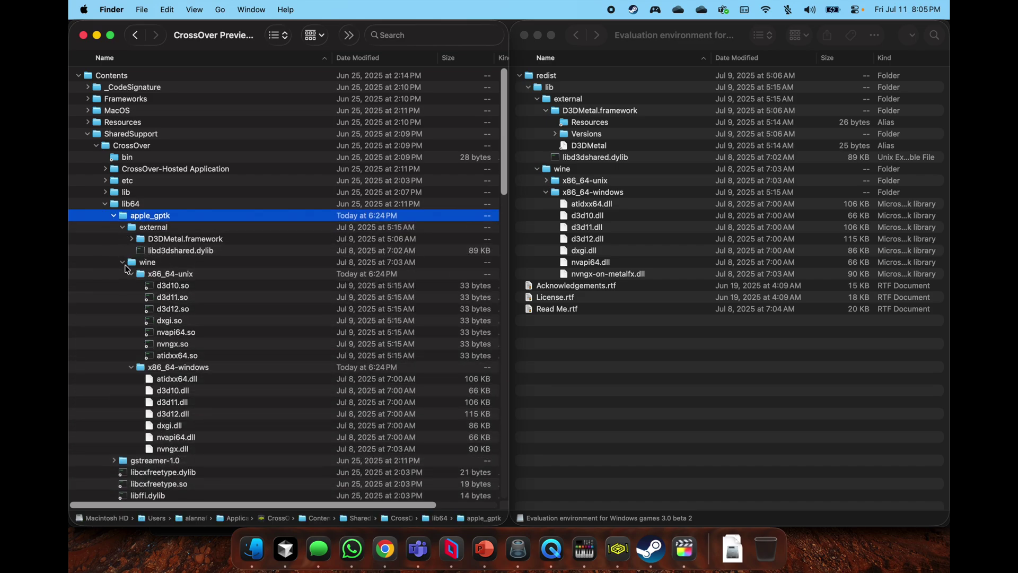
pyautogui.click(123, 262)
pyautogui.click(122, 227)
pyautogui.click(151, 228)
pyautogui.keyDown('shift'); pyautogui.click(195, 240); pyautogui.keyUp('shift')
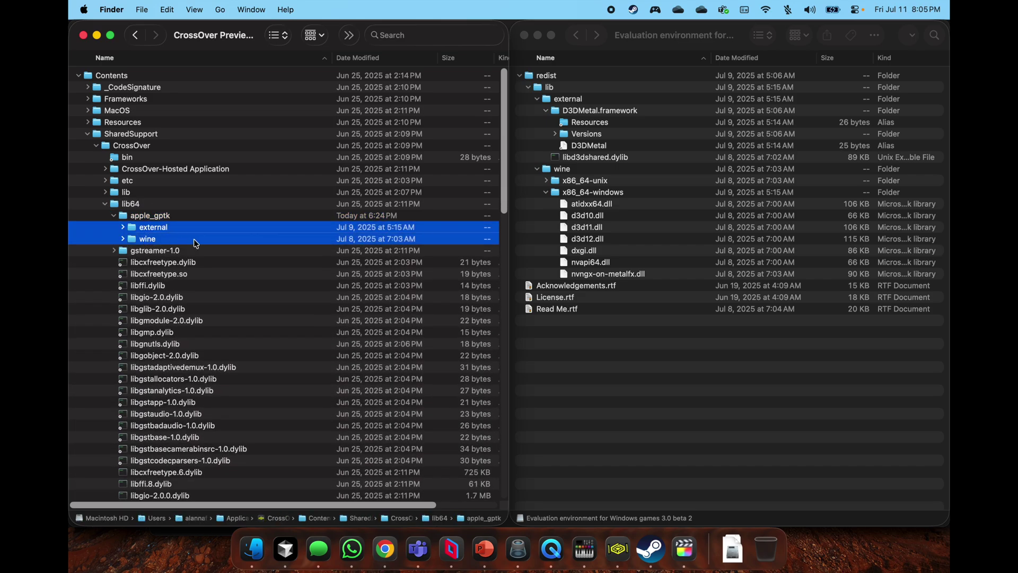
# In the toolkit's redist window, collapse and select the matching external and wine folders under lib
pyautogui.click(727, 396)
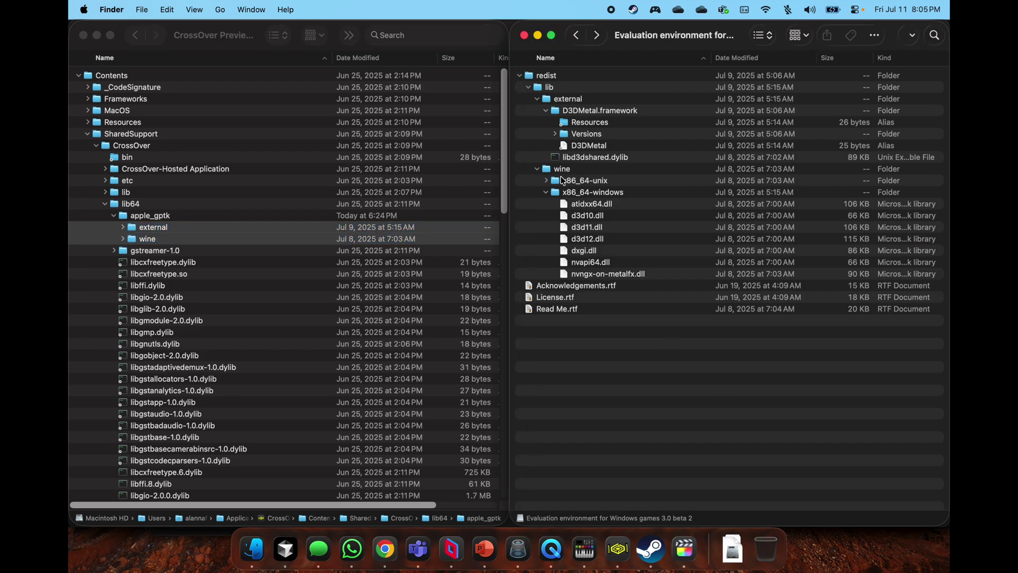
pyautogui.click(538, 99)
pyautogui.click(537, 110)
pyautogui.click(563, 99)
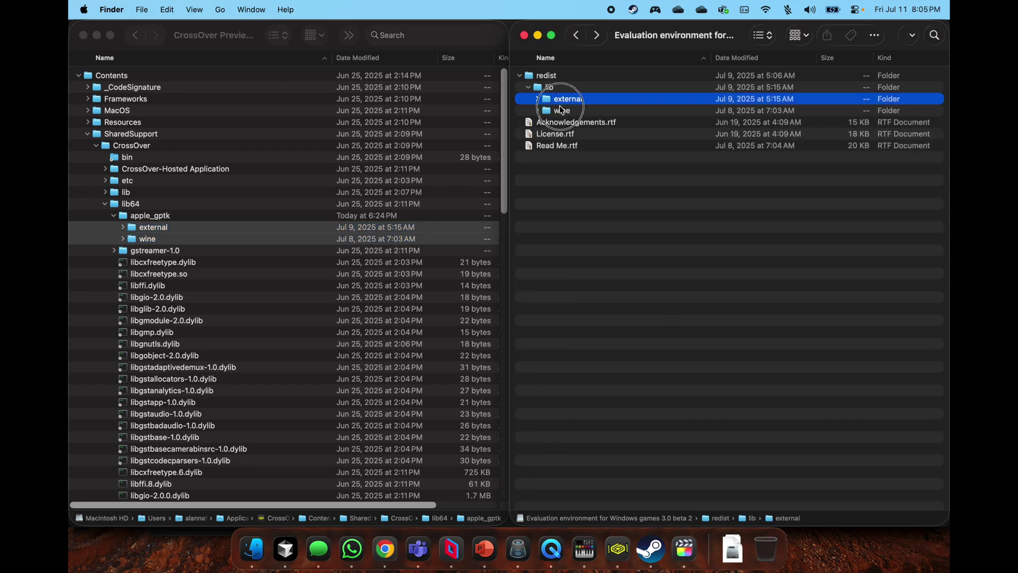
pyautogui.keyDown('shift'); pyautogui.click(562, 111); pyautogui.keyUp('shift')
# Expand wine > x86_64-unix and compare nvngx-on-metalfx.dll with the nvngx-on-metalfx.so alias
pyautogui.click(130, 238)
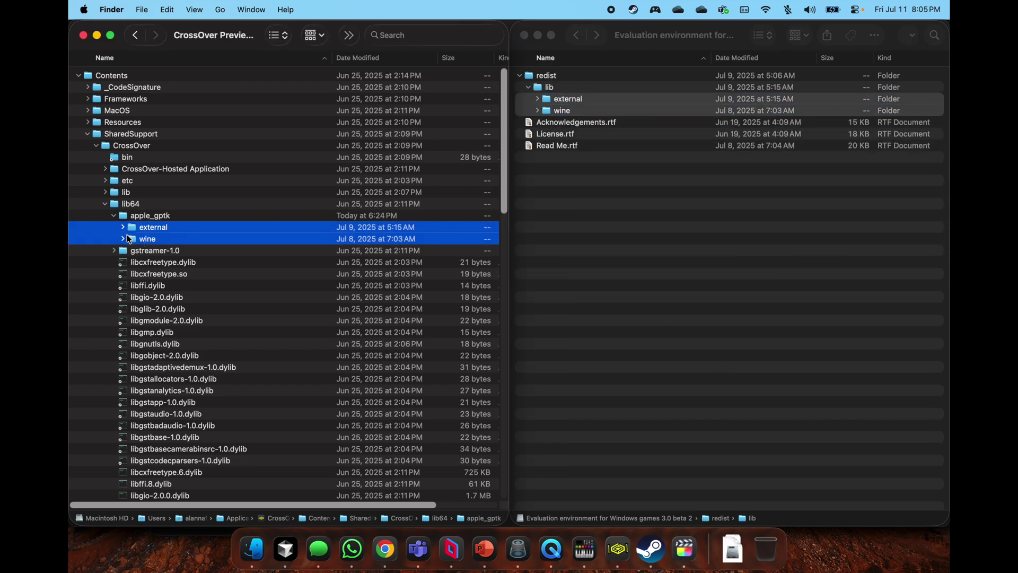
pyautogui.click(124, 227)
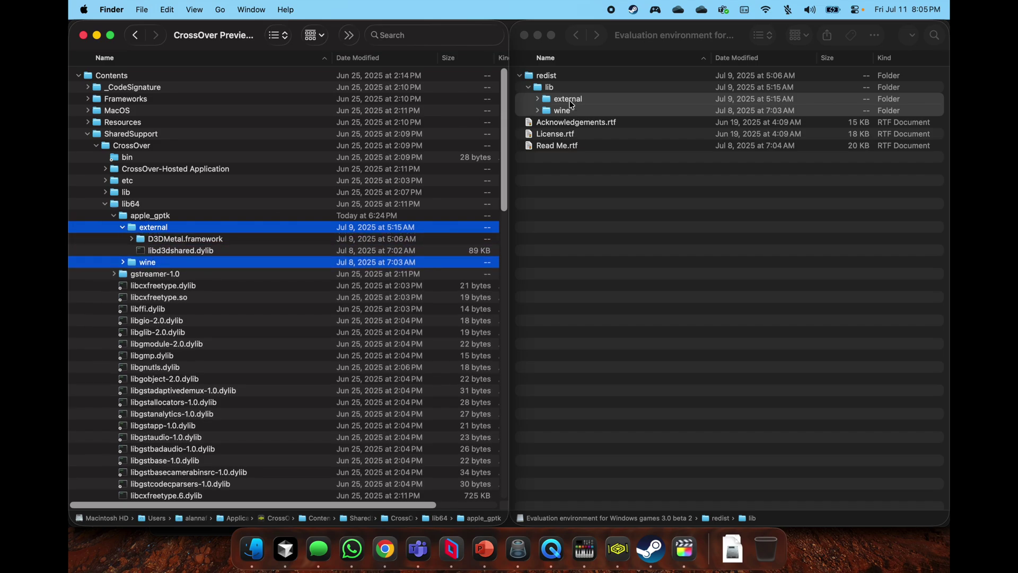
pyautogui.click(546, 105)
pyautogui.click(537, 110)
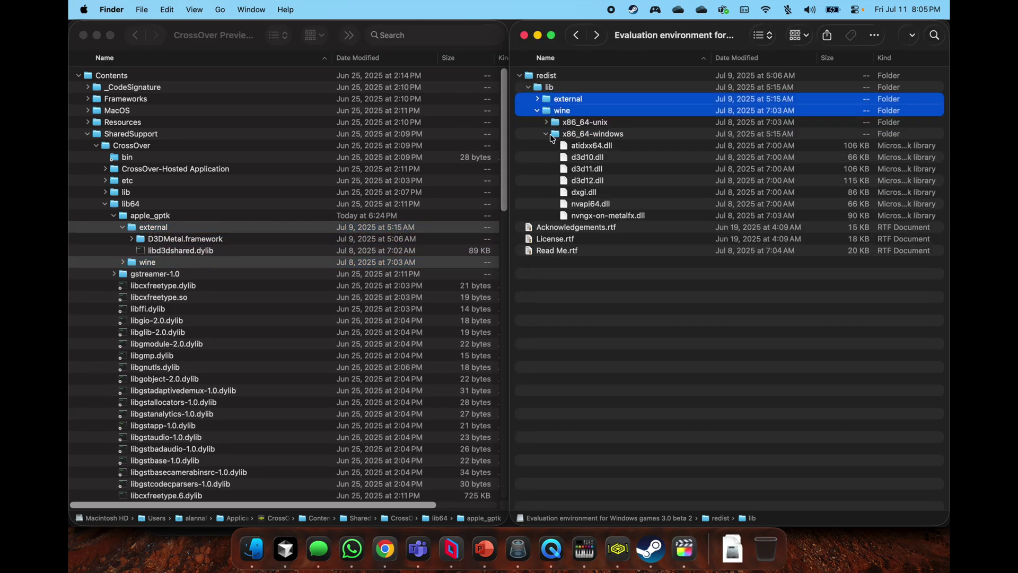
pyautogui.click(546, 122)
pyautogui.click(587, 298)
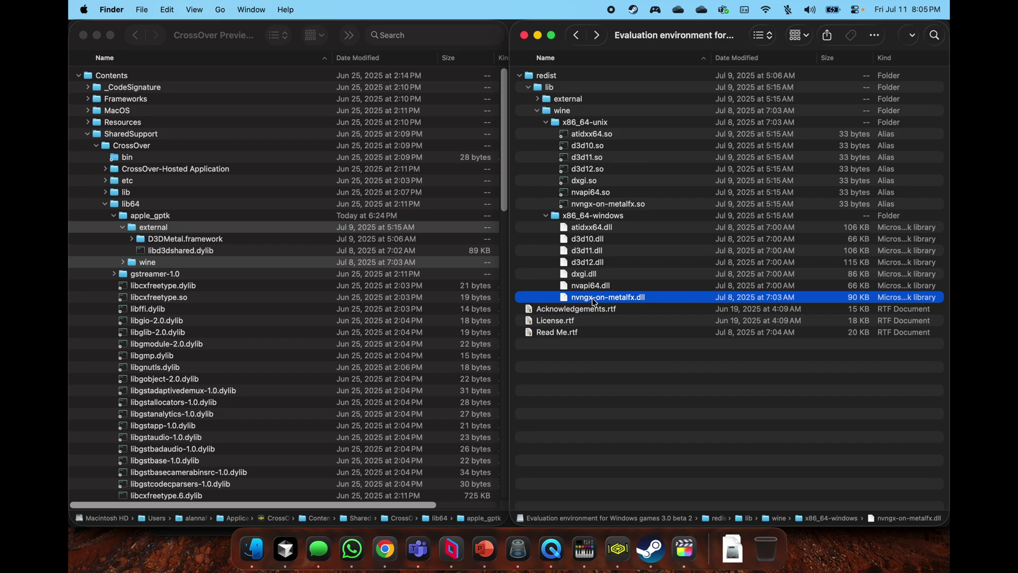
pyautogui.click(595, 205)
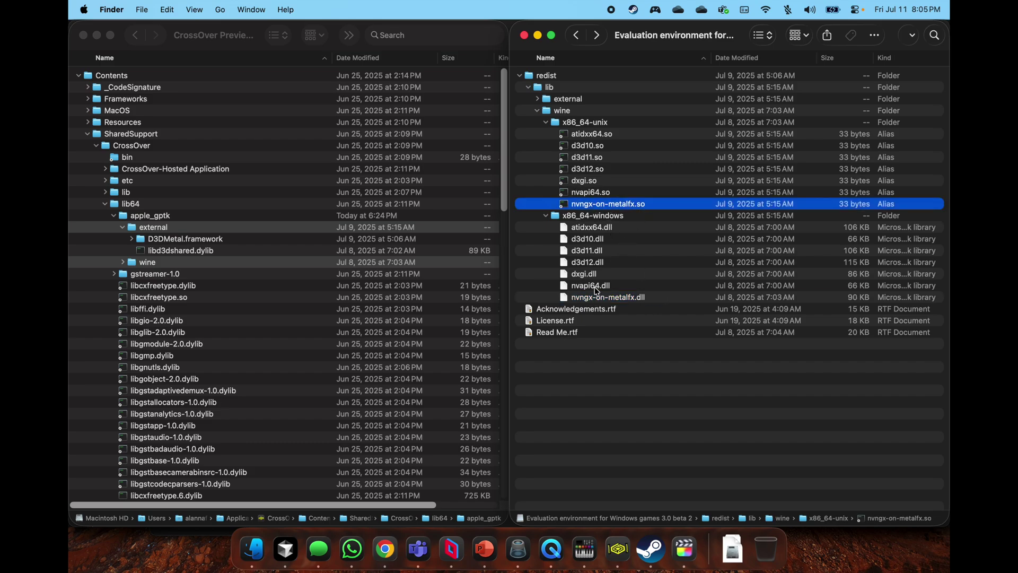
pyautogui.click(596, 295)
pyautogui.click(601, 202)
# Open the CrossOver Preview Steam bottle's C: drive and its system32 folder
pyautogui.click(617, 402)
pyautogui.click(618, 552)
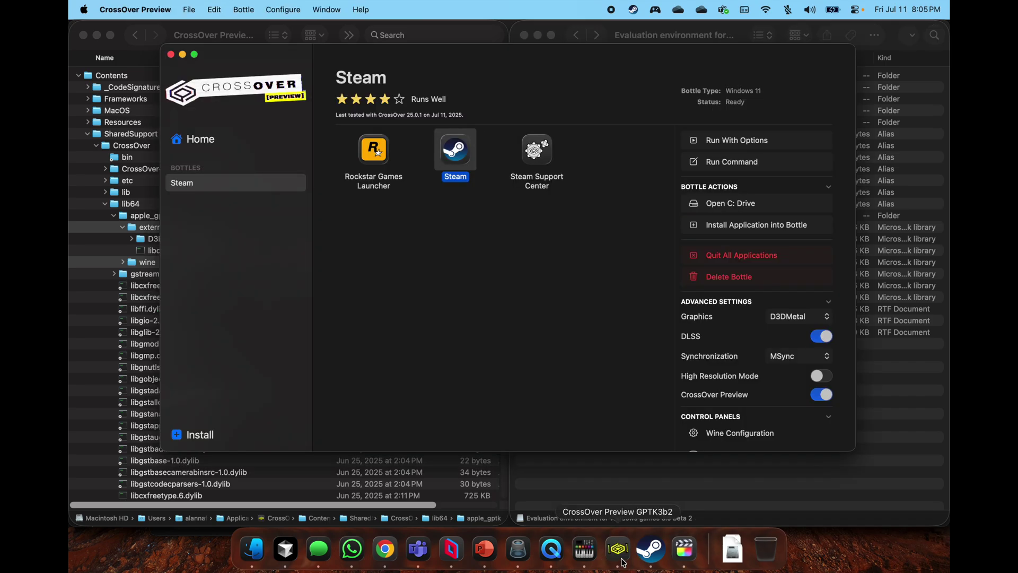
pyautogui.click(731, 204)
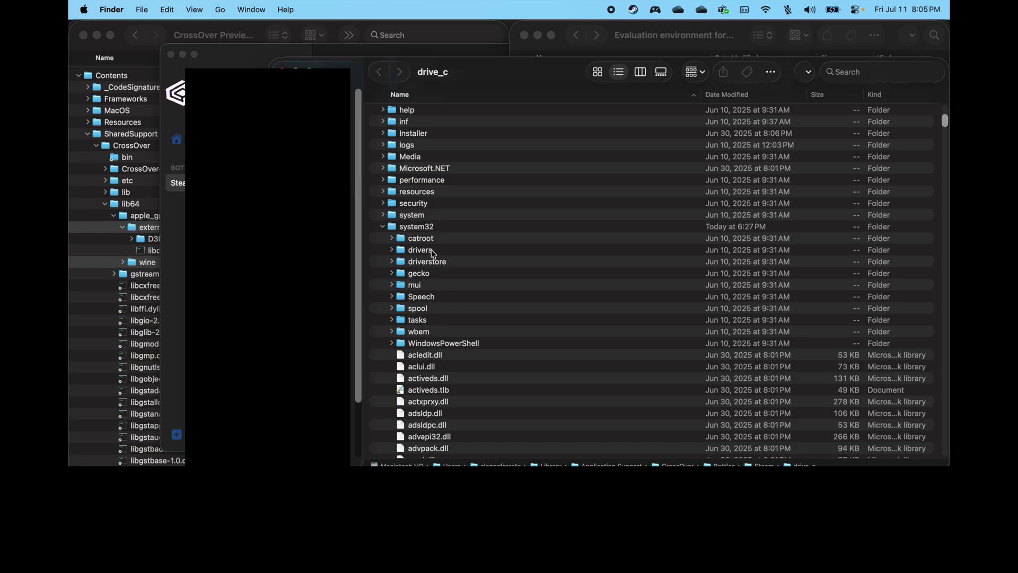
pyautogui.scroll(5, 434, 253)
pyautogui.scroll(-4, 414, 253)
pyautogui.doubleClick(414, 185)
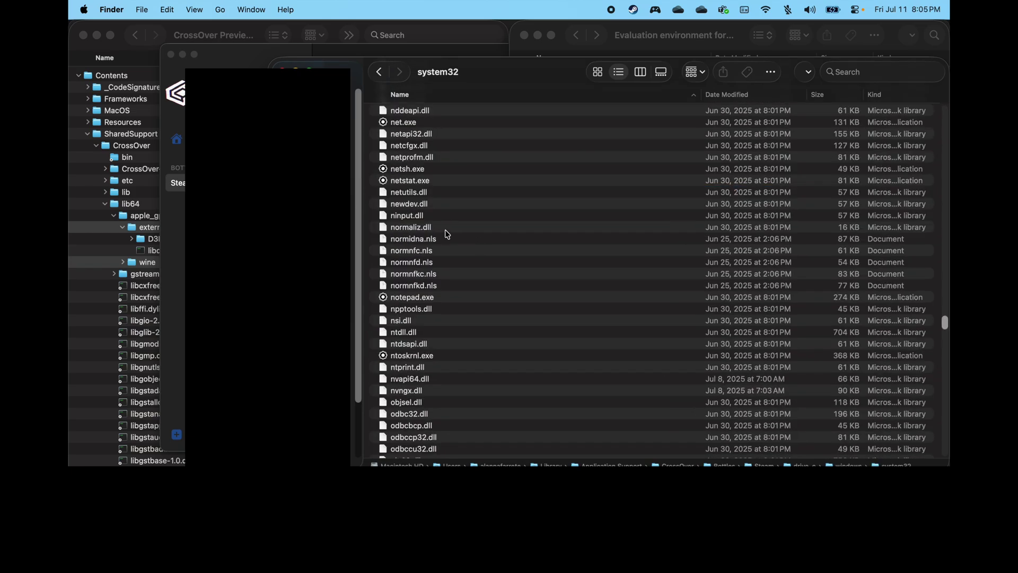
# Select nvngx.dll and nvapi64.dll in system32, then bring the evaluation environment window forward
pyautogui.click(445, 228)
pyautogui.write('nvn')
pyautogui.scroll(-2, 450, 352)
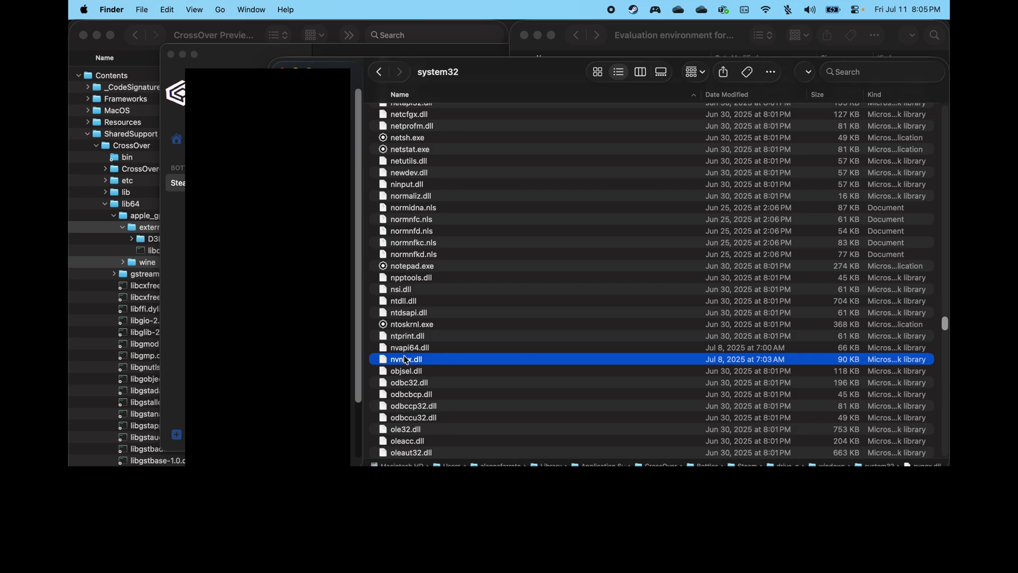
pyautogui.keyDown('shift'); pyautogui.click(406, 350); pyautogui.keyUp('shift')
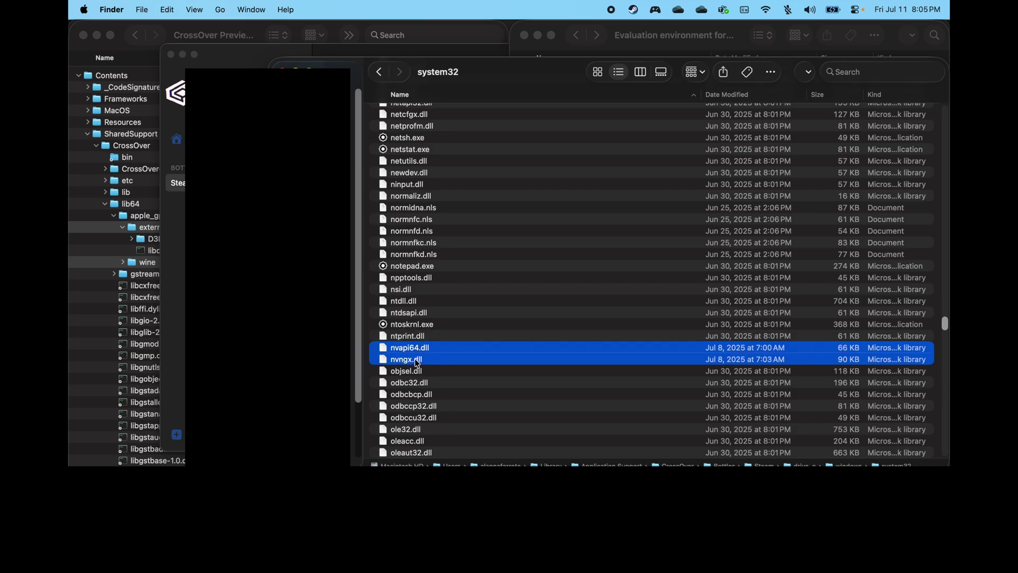
pyautogui.press('super+grave')
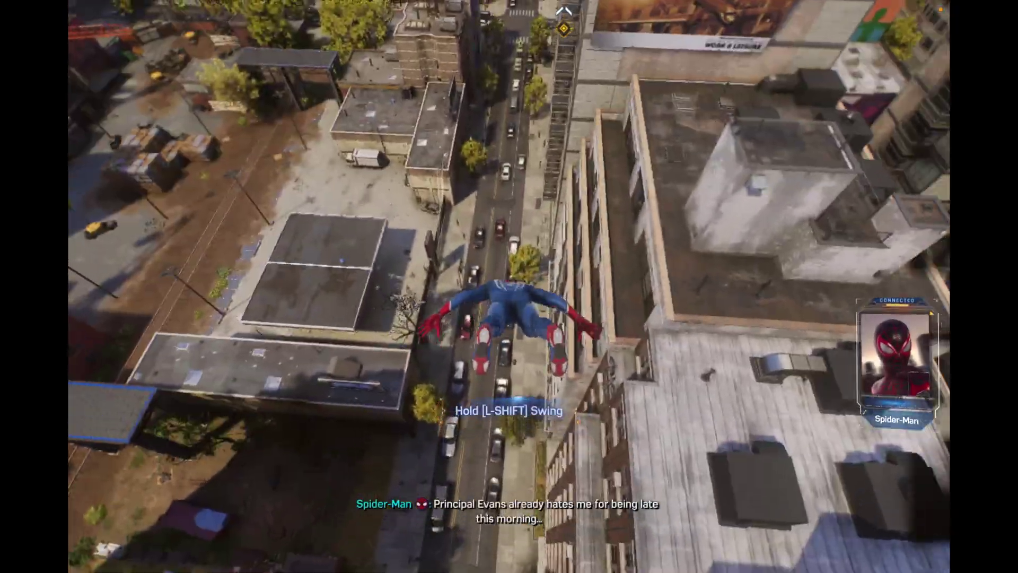
# Shoot a web with Left Shift and swing Spider-Man across the city
pyautogui.press('shift')
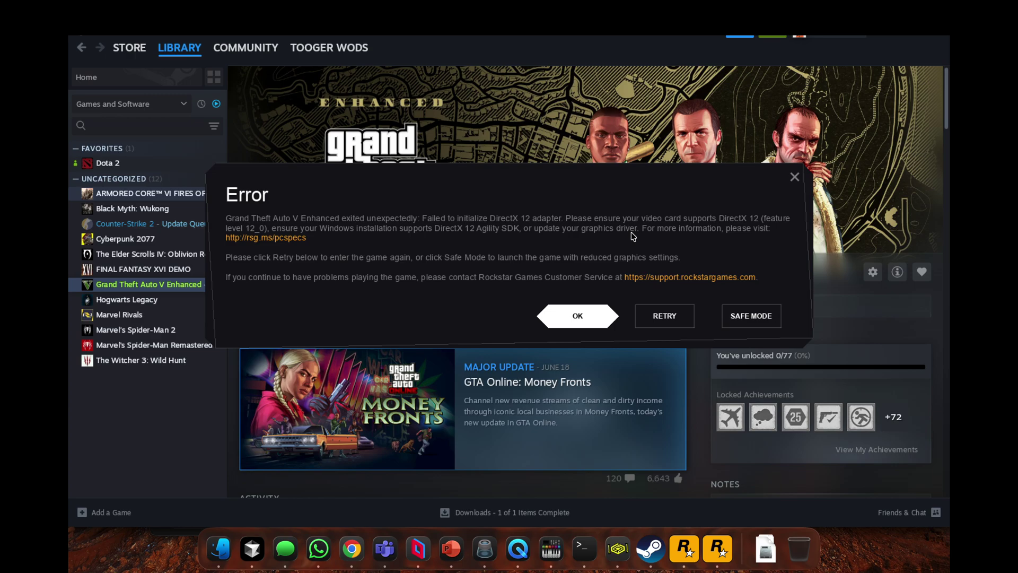
# Dismiss the Grand Theft Auto V Enhanced DirectX 12 initialization error
pyautogui.click(577, 320)
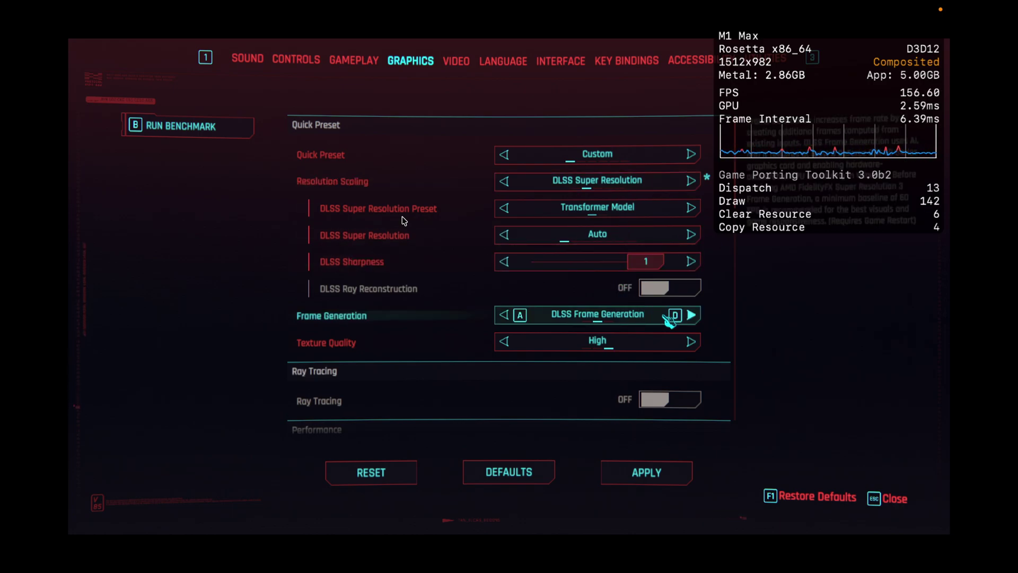
# Apply Cyberpunk 2077's DLSS Super Resolution and Frame Generation settings and confirm a benchmark run
pyautogui.click(631, 470)
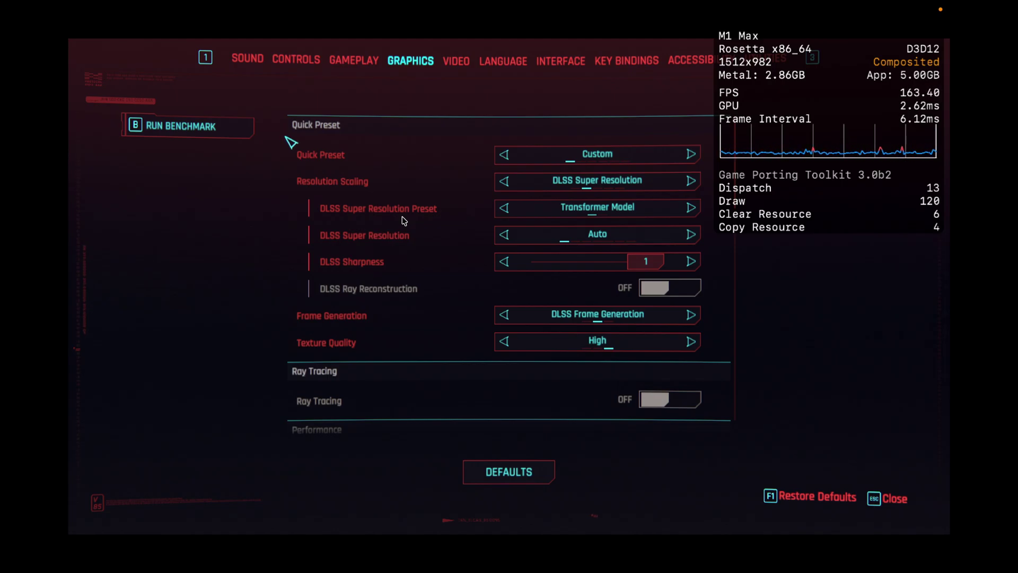
pyautogui.press('b')
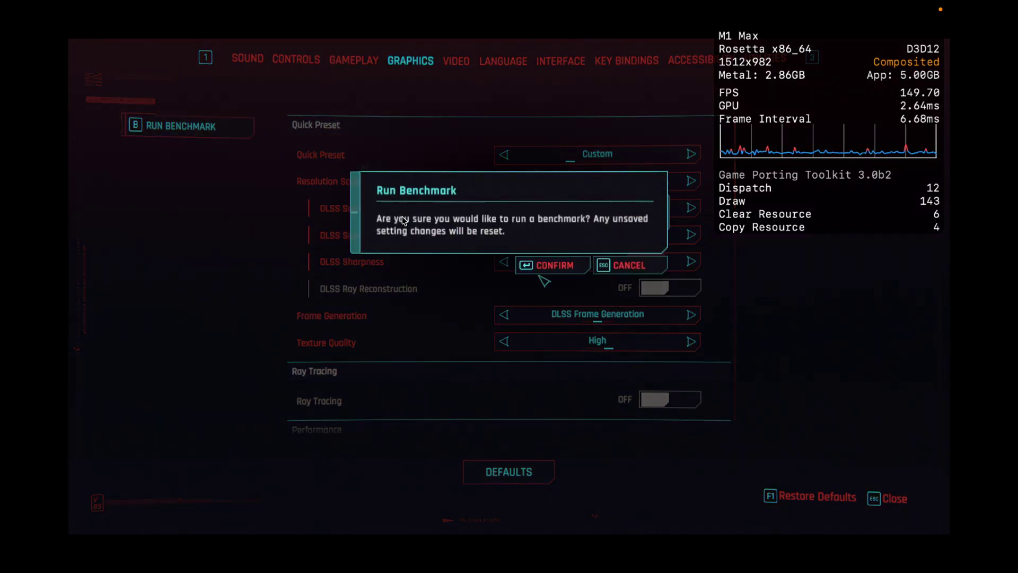
pyautogui.press('Return')
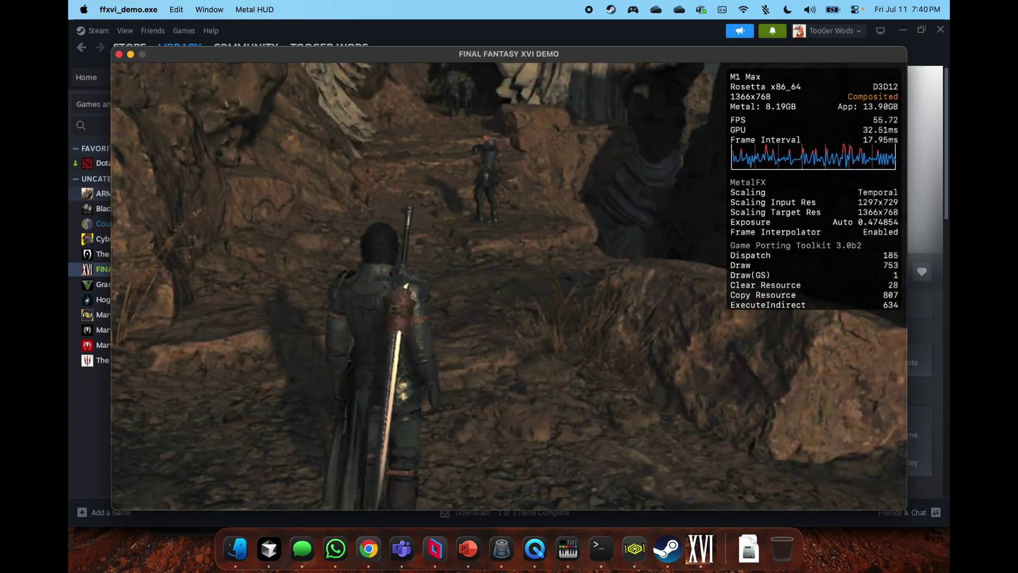
# Change Final Fantasy XVI Demo's screen mode from Windowed to Borderless at 1512x982 and keep it
pyautogui.press('Escape')
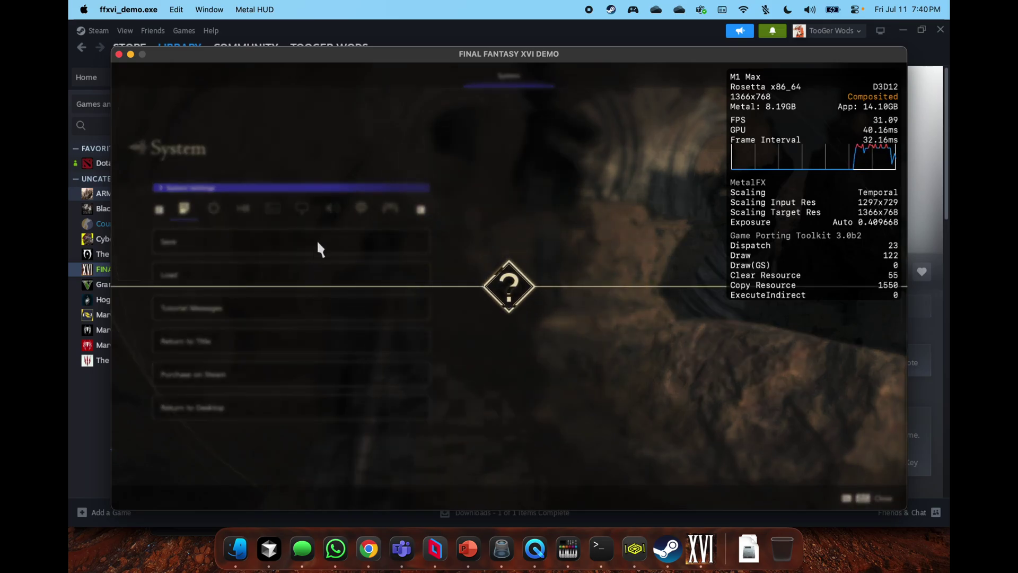
pyautogui.press('Escape')
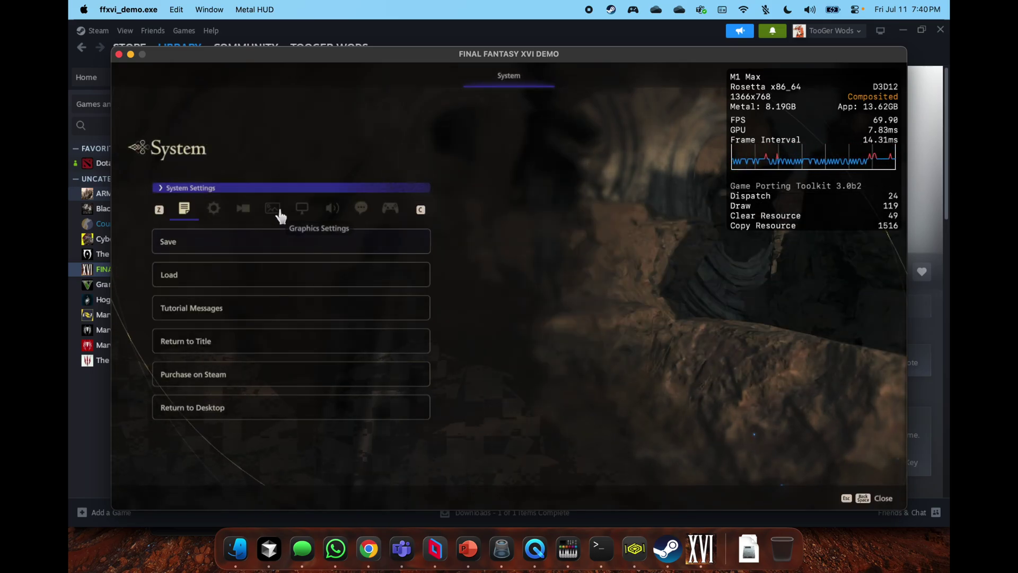
pyautogui.click(302, 210)
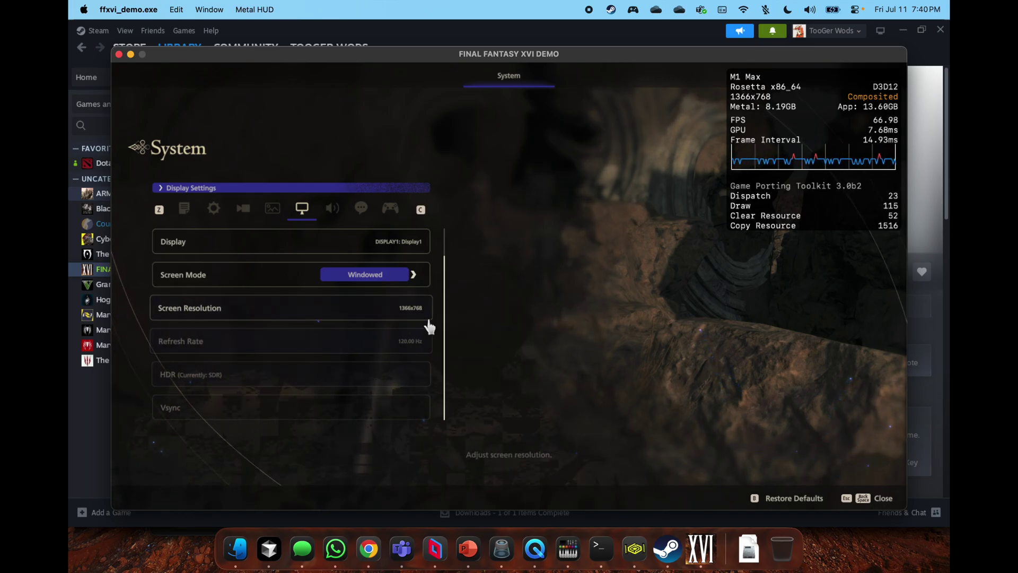
pyautogui.click(413, 274)
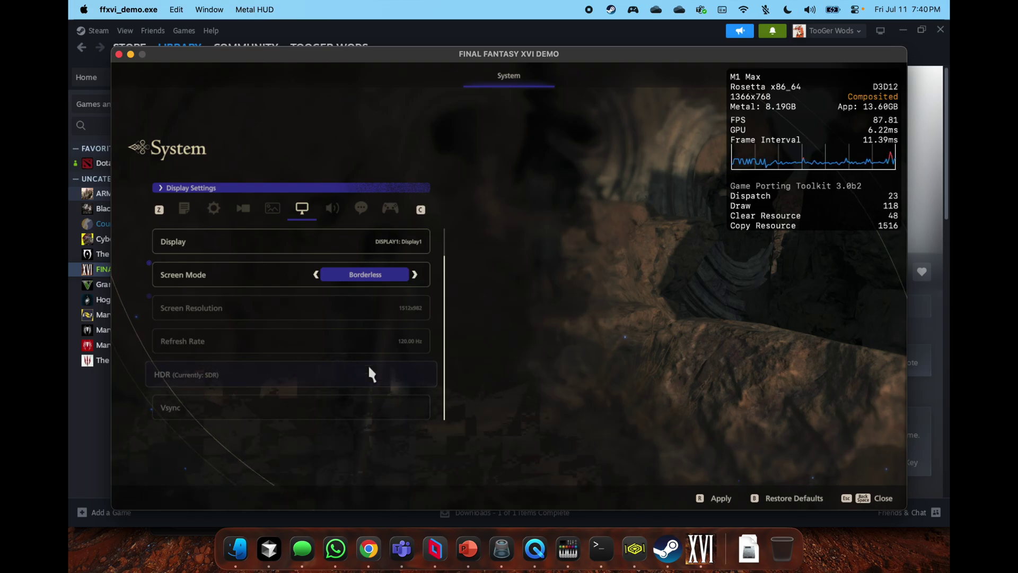
pyautogui.press('r')
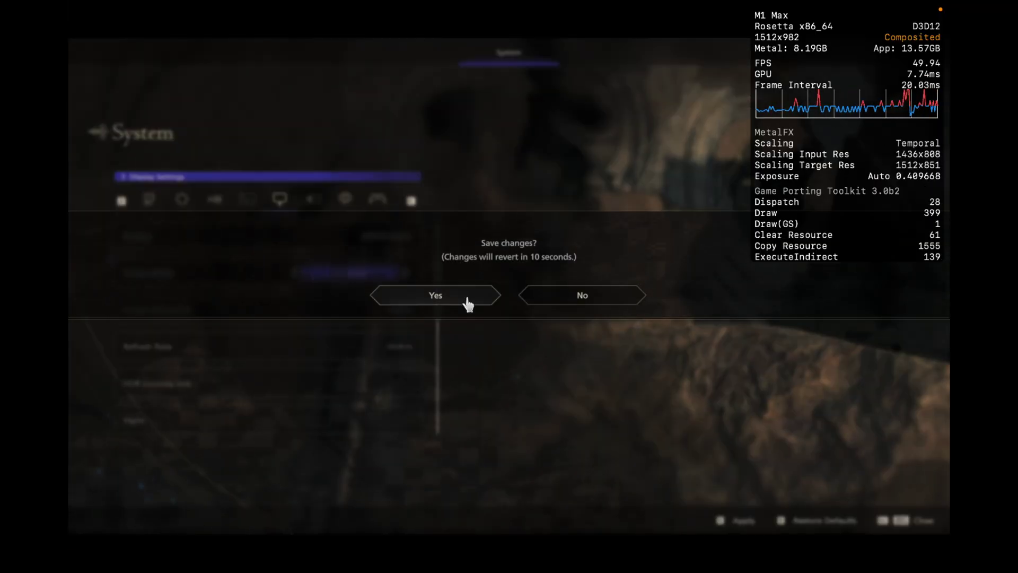
pyautogui.click(468, 304)
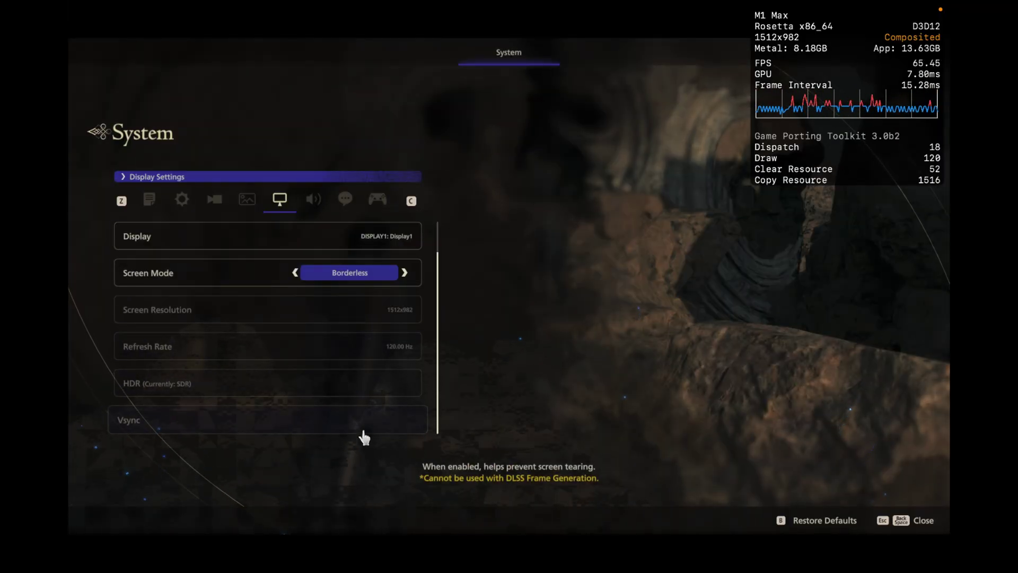
pyautogui.press('Escape')
# Leave the settings menu, walk toward the cliff path and dismiss the tutorial panel
pyautogui.press('Escape')
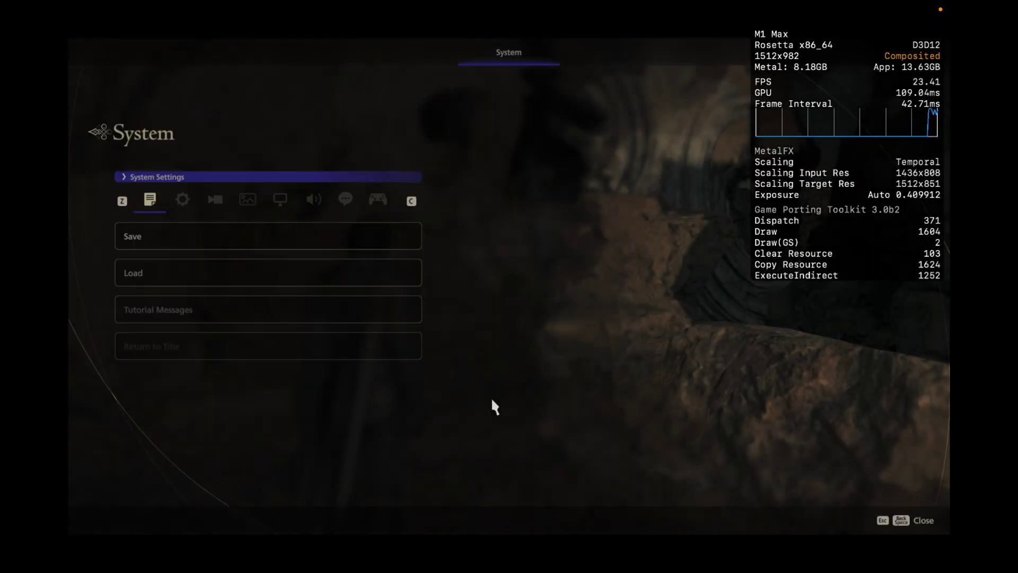
pyautogui.press('Escape')
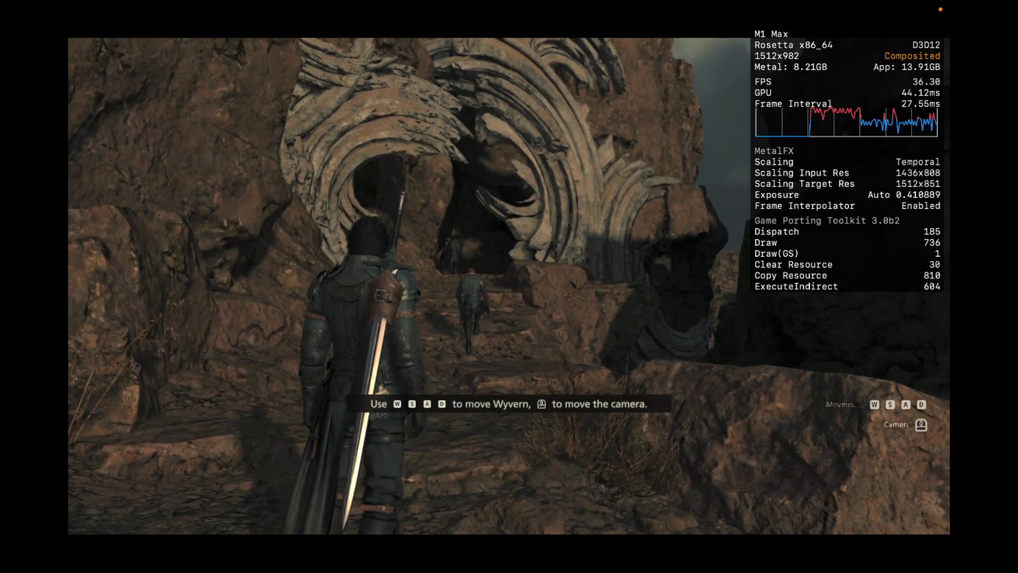
pyautogui.press('w')
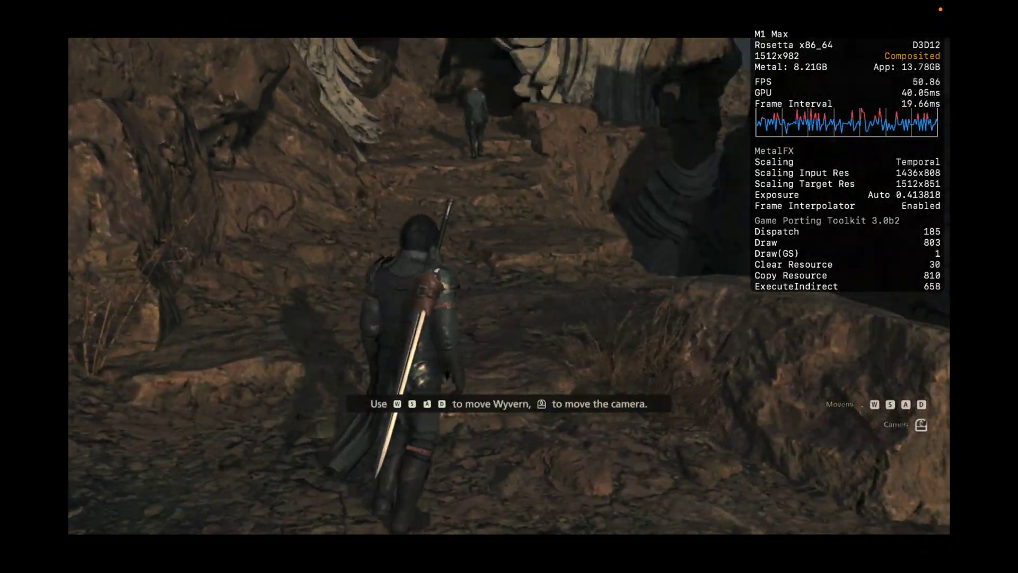
pyautogui.press('w')
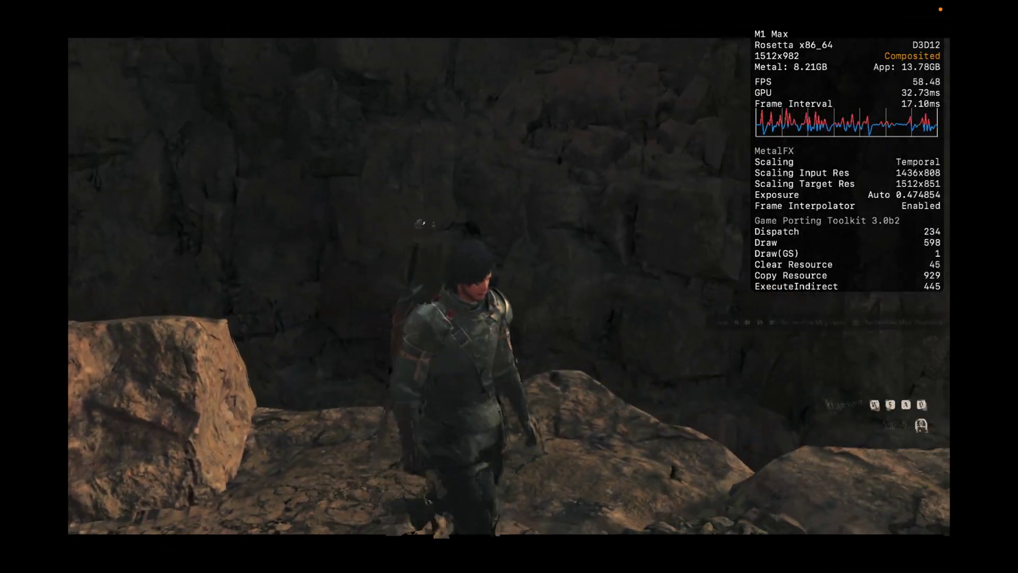
pyautogui.press('w')
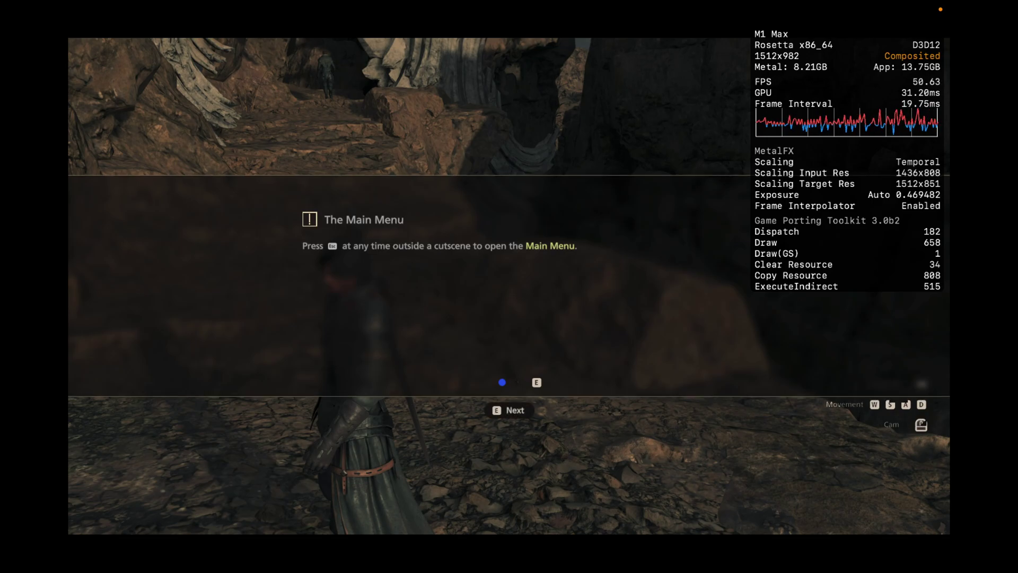
pyautogui.press('e')
pyautogui.press('e')
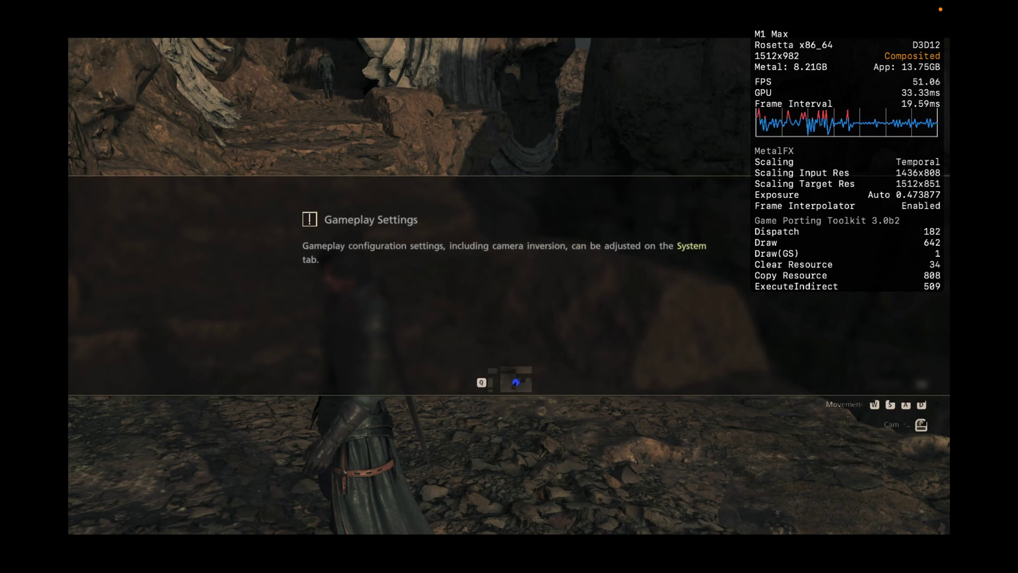
# Climb the rocky path and steps up to the cave opening
pyautogui.press('w')
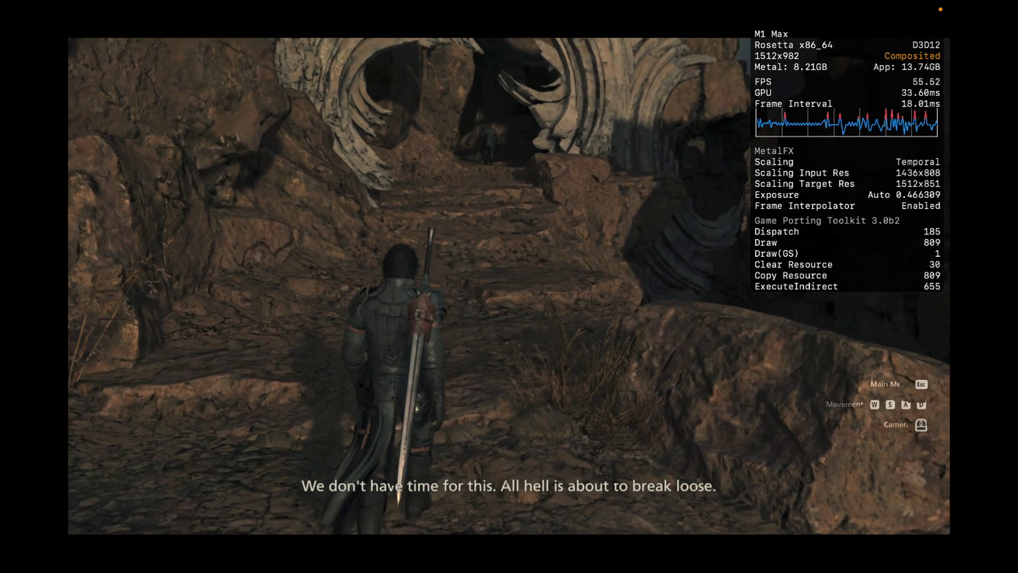
pyautogui.press('w')
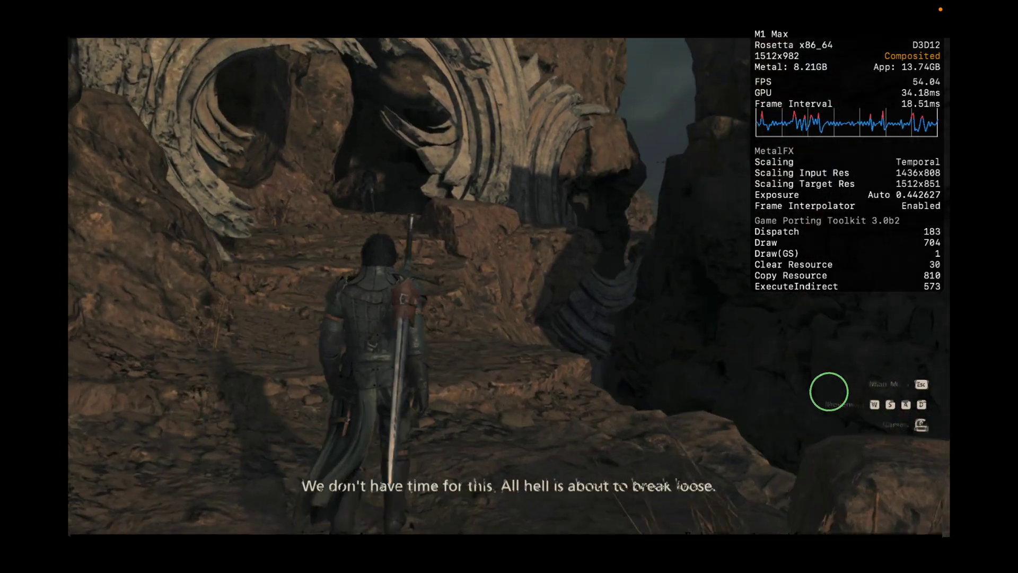
pyautogui.press('w')
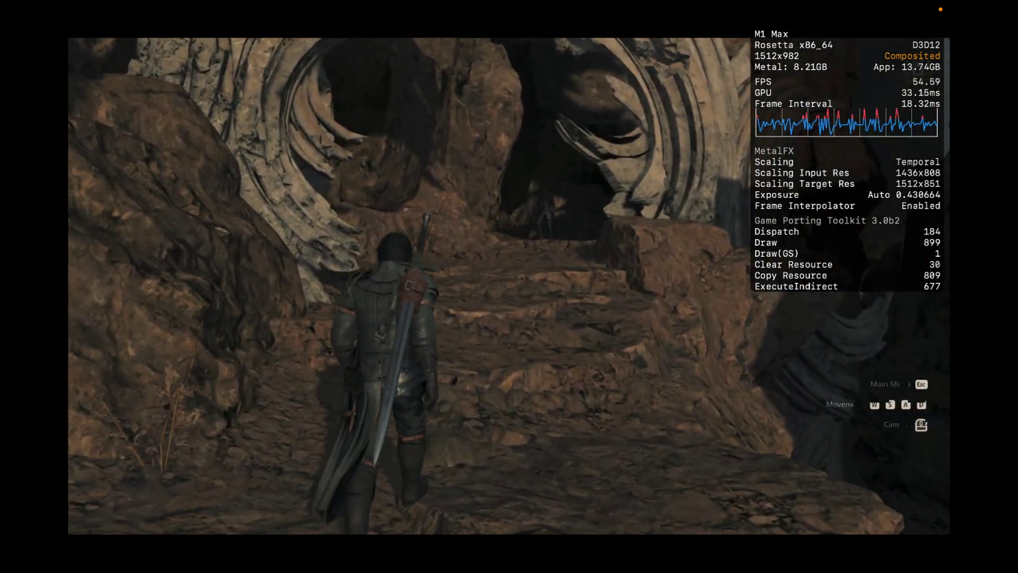
pyautogui.press('w')
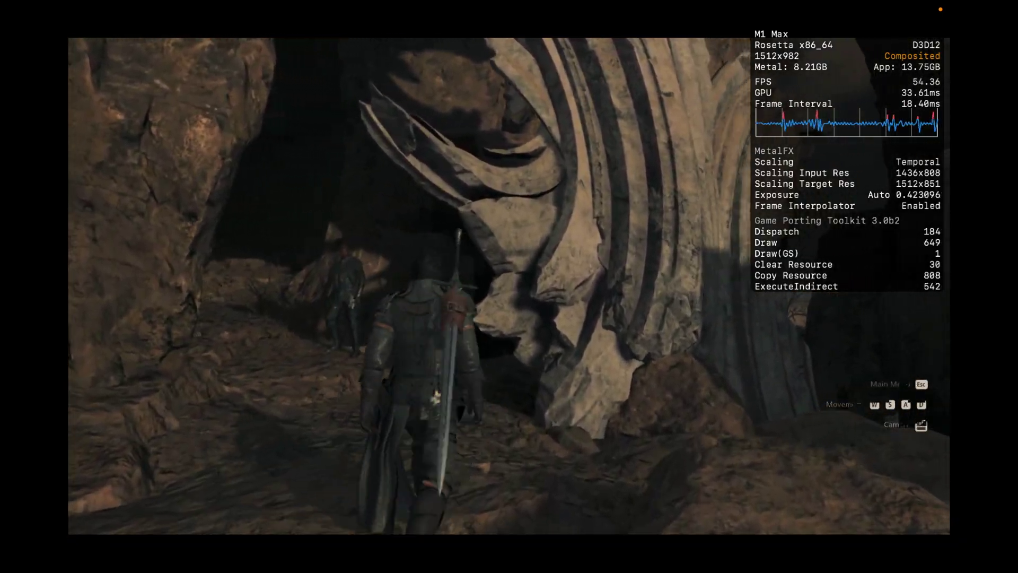
# Run through the cave path and narrow canyon until the cutscene starts, then pause it
pyautogui.press('w')
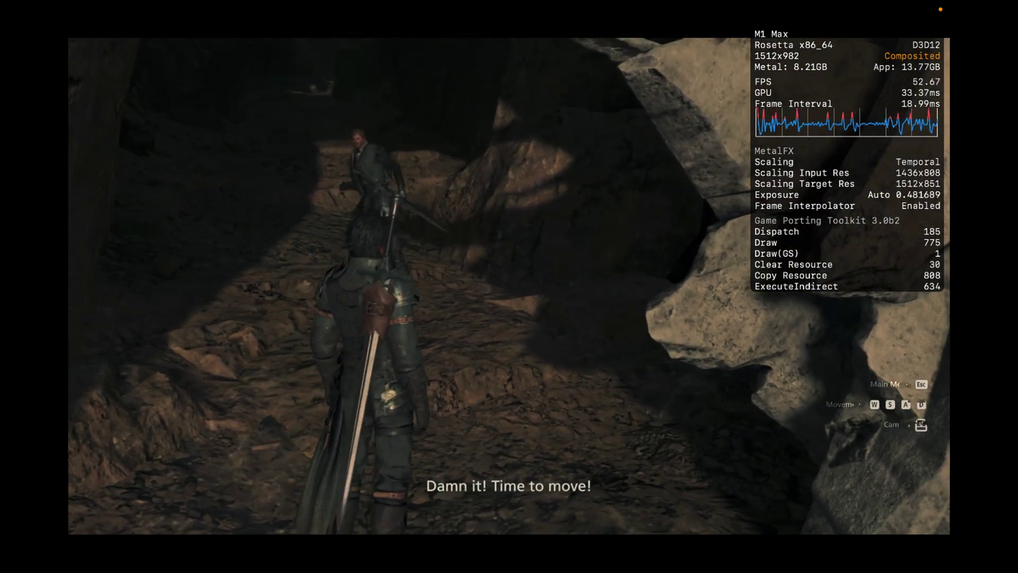
pyautogui.press('w')
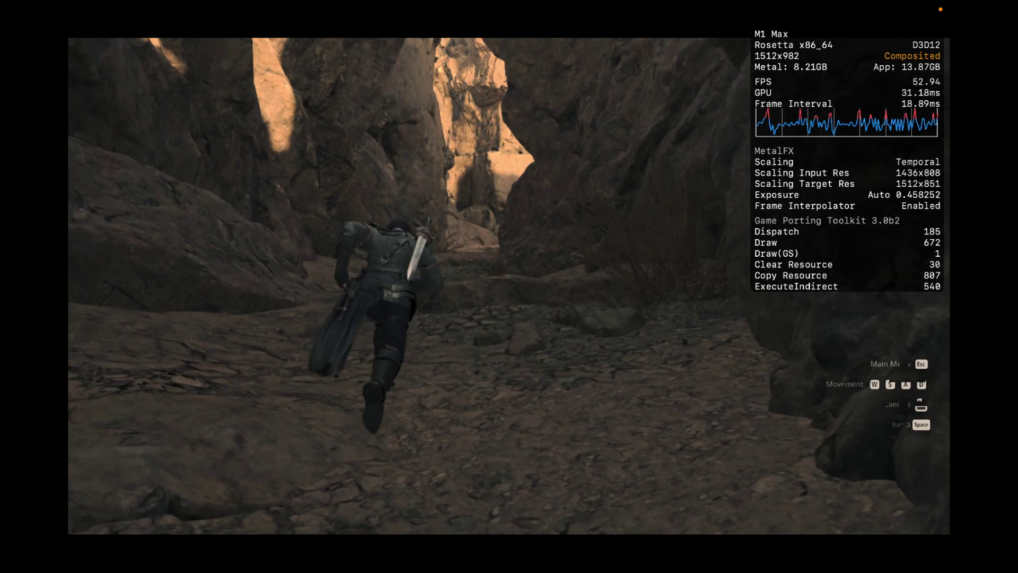
pyautogui.press('w')
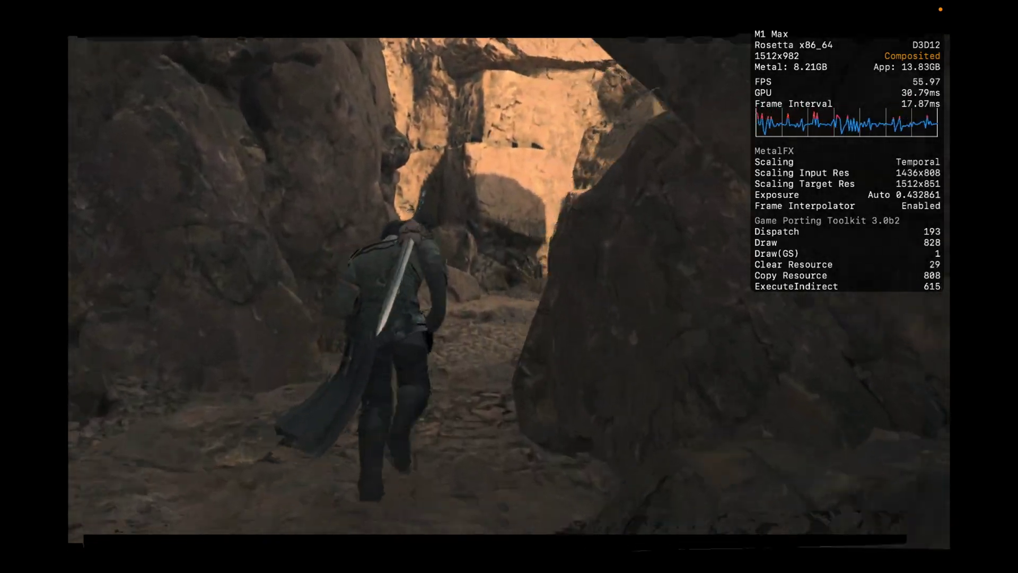
pyautogui.press('Escape')
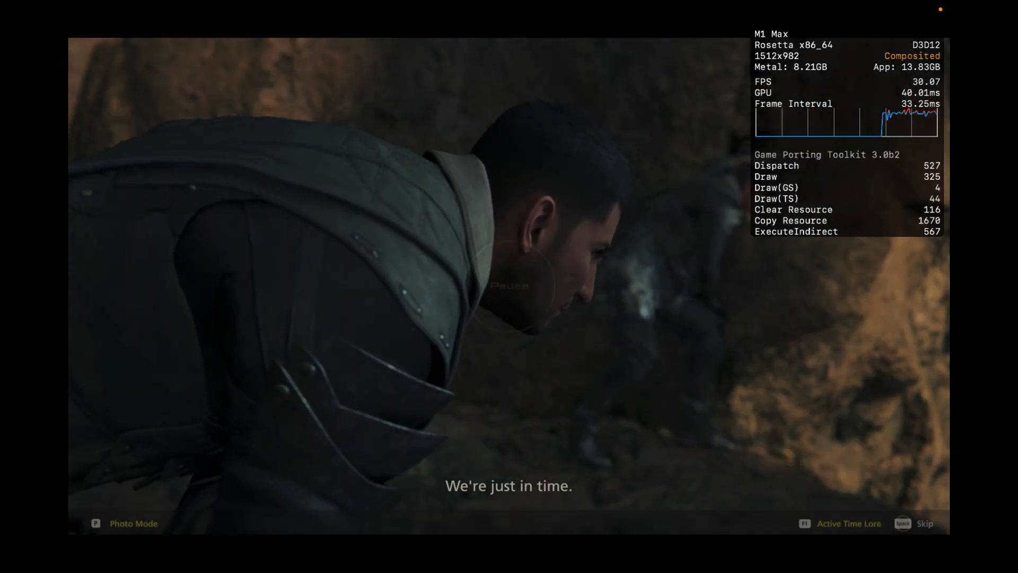